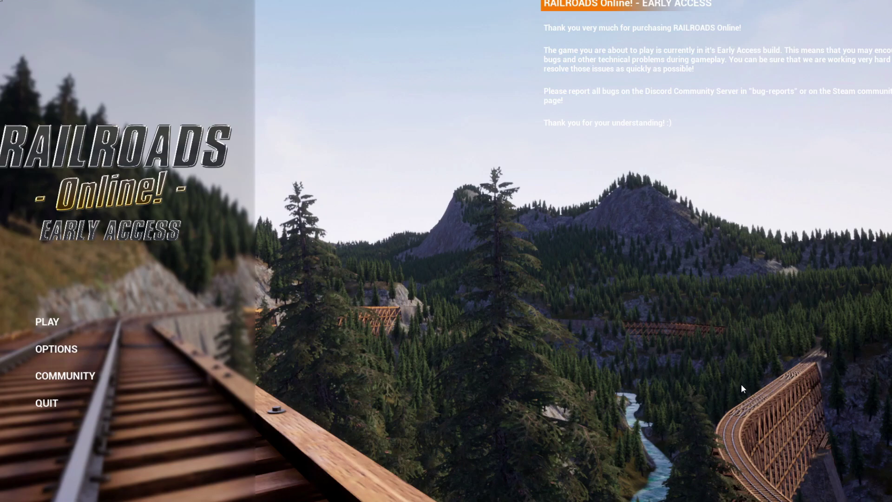
- Open the Windows Start menu to begin browsing to AppData\Local\arr
key("super")
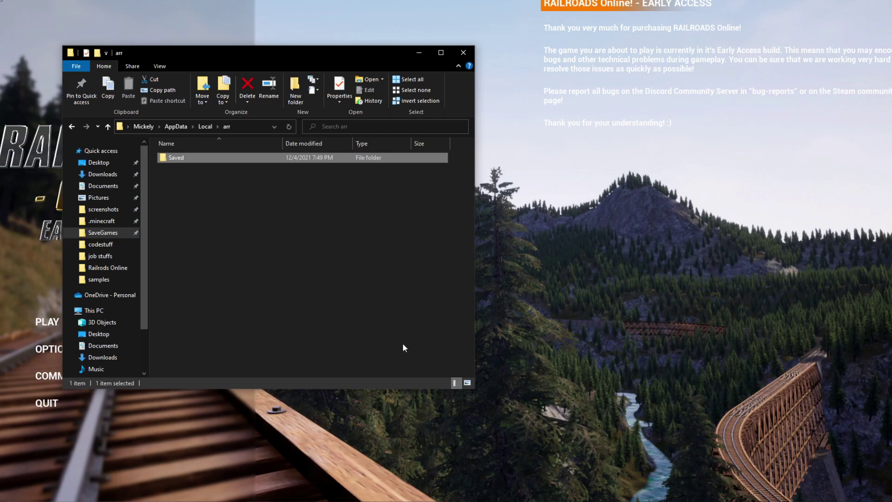
- Switch to the Untitled path note, then open Saved\Config\WindowsNoEditor in Explorer
mouse_move(351, 482)
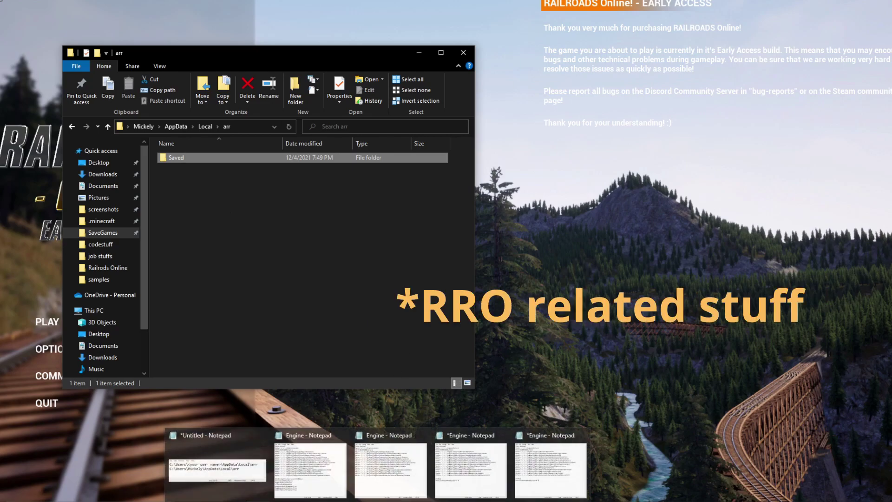
left_click(260, 471)
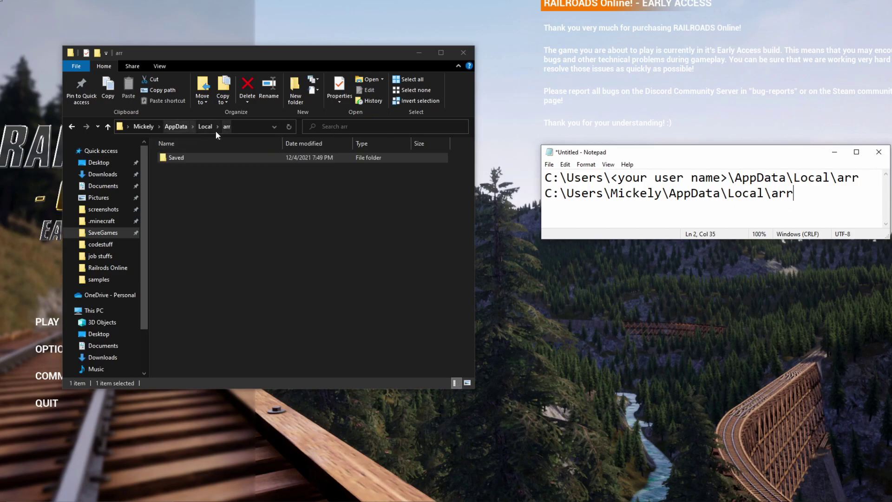
double_click(190, 157)
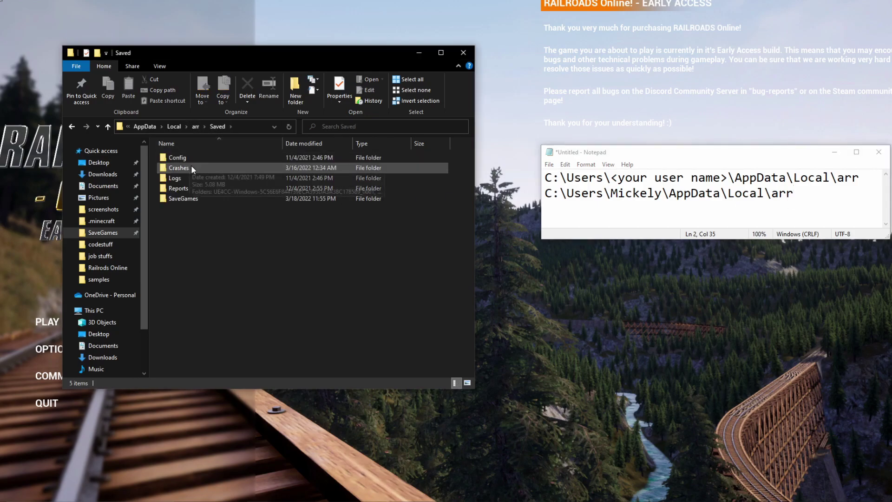
double_click(190, 157)
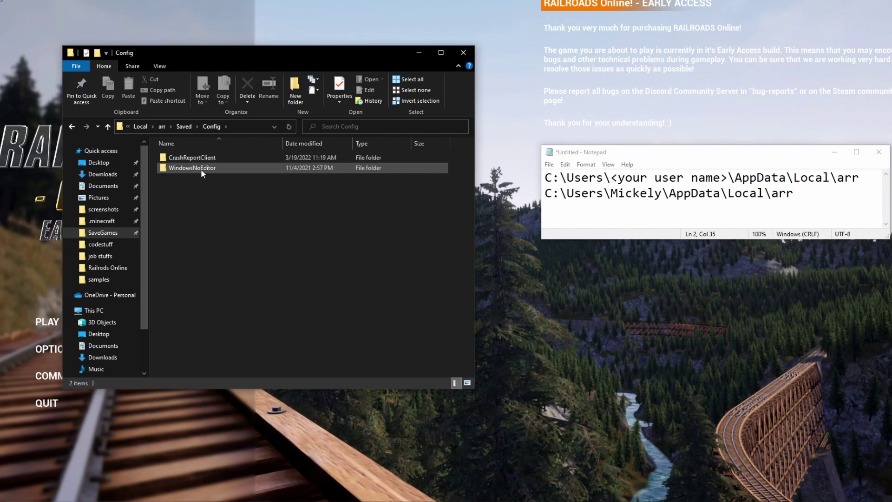
double_click(233, 168)
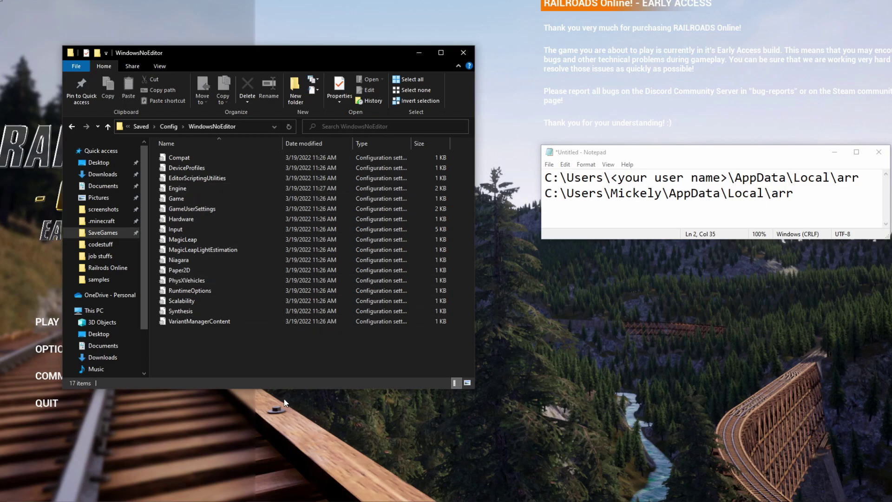
- Open Engine.ini, close the Notepad windows, quit the game and discard the scratch note
double_click(186, 190)
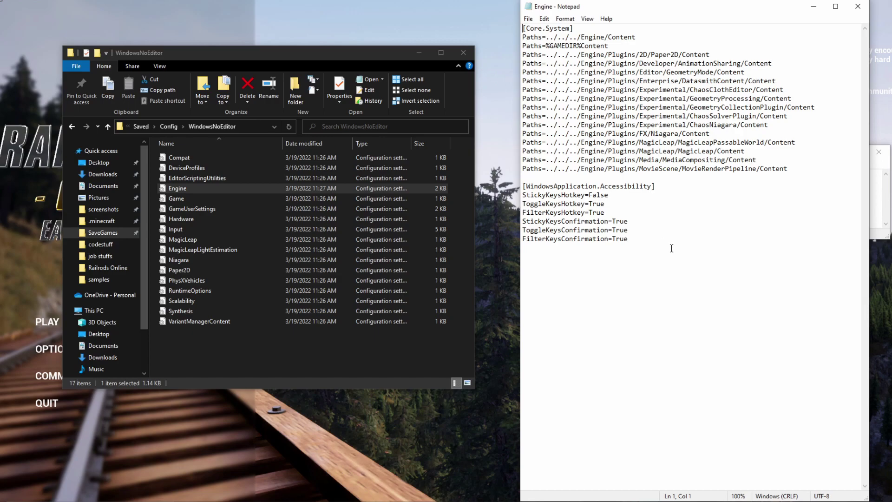
left_click(855, 7)
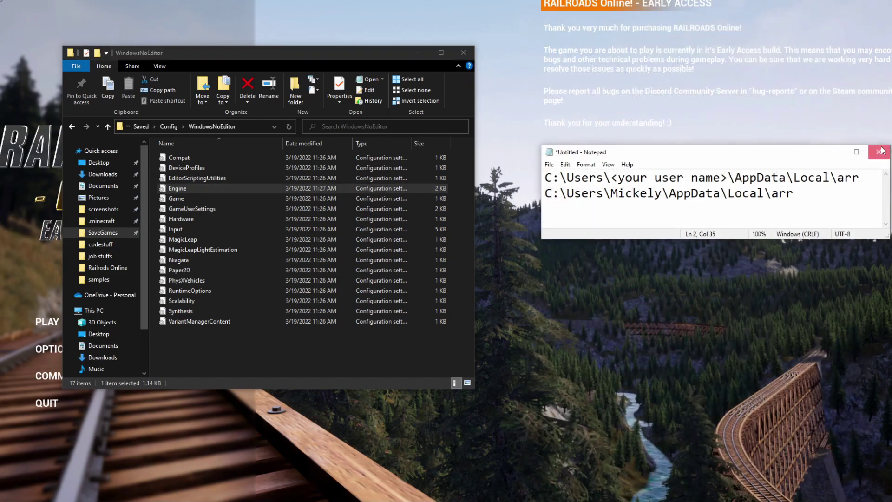
left_click(878, 148)
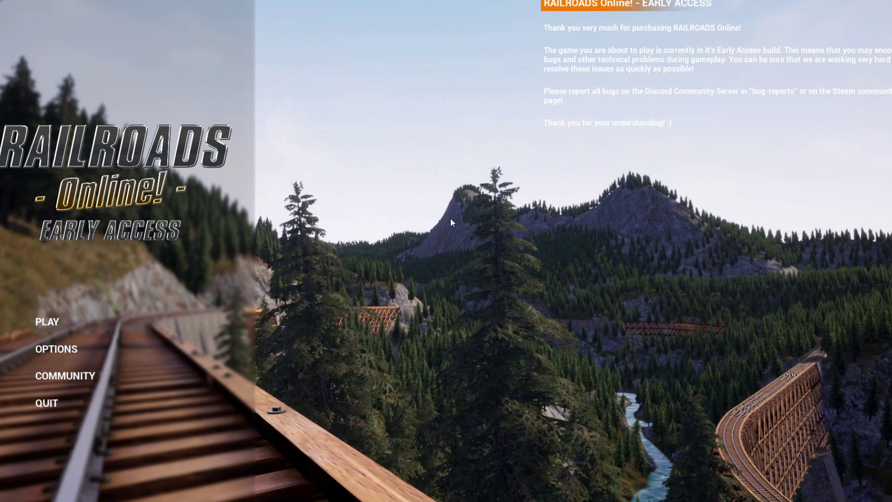
left_click(62, 403)
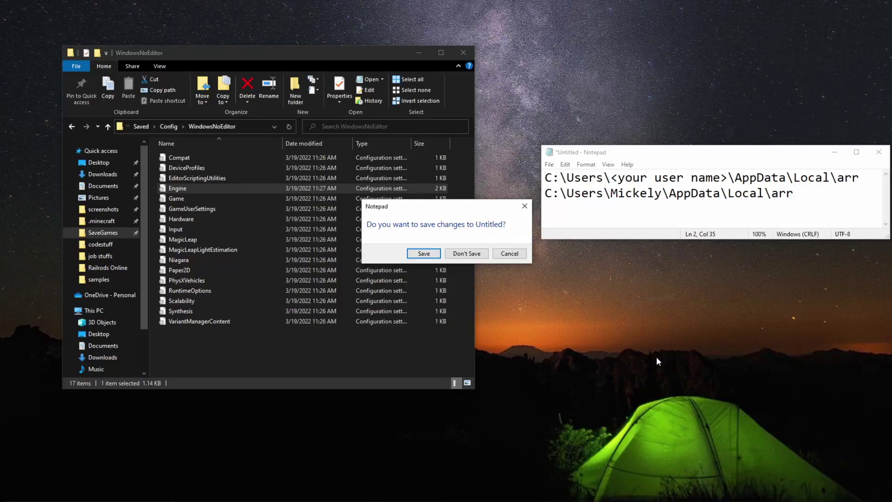
left_click(466, 253)
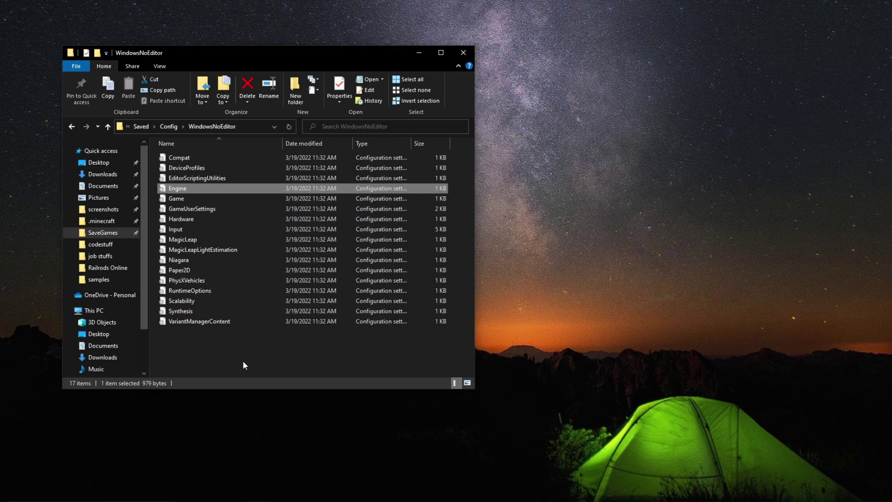
- Reopen Engine.ini, close the duplicate Engine windows, and bring the remaining one forward
double_click(195, 186)
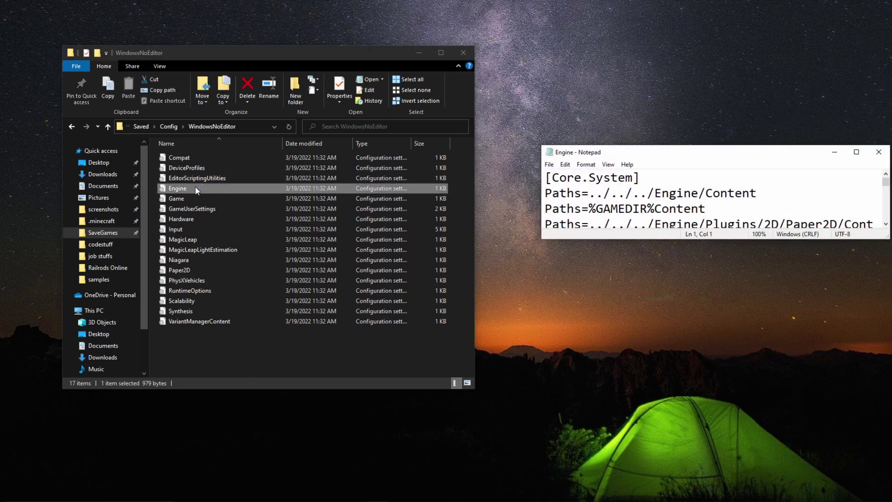
left_click(879, 157)
mouse_move(377, 499)
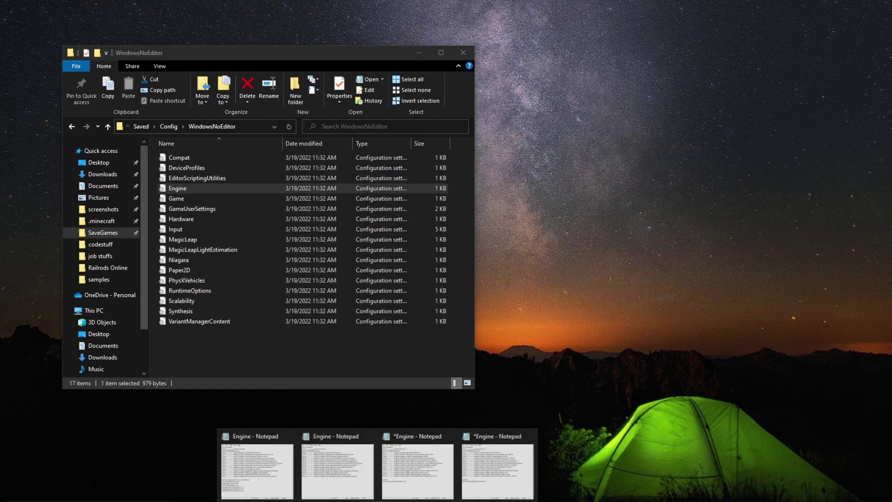
left_click(265, 467)
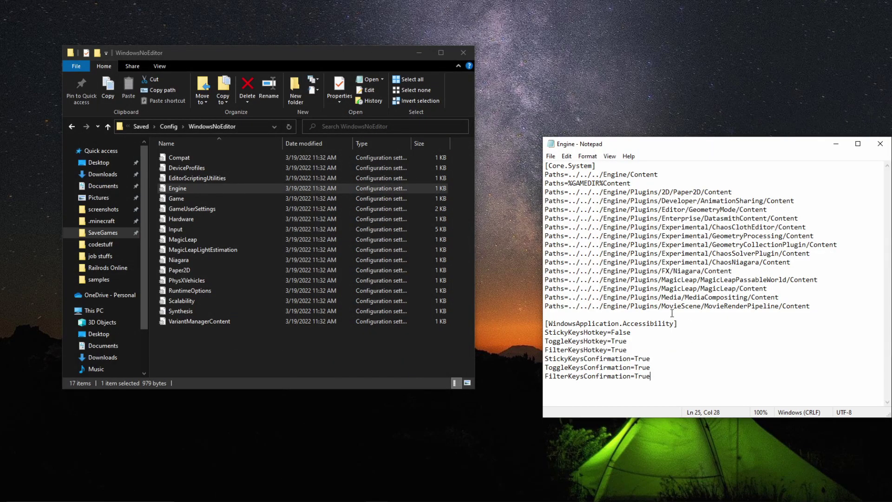
left_click(880, 144)
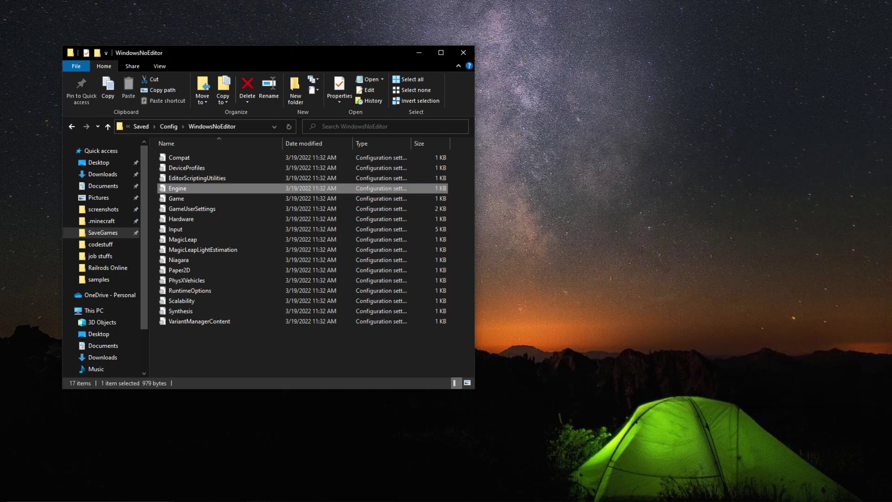
left_click(377, 501)
left_click(309, 464)
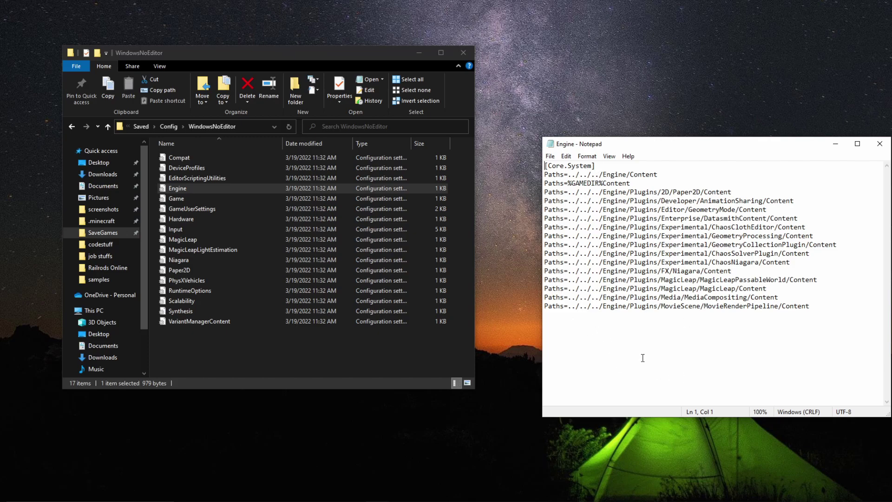
left_click(879, 143)
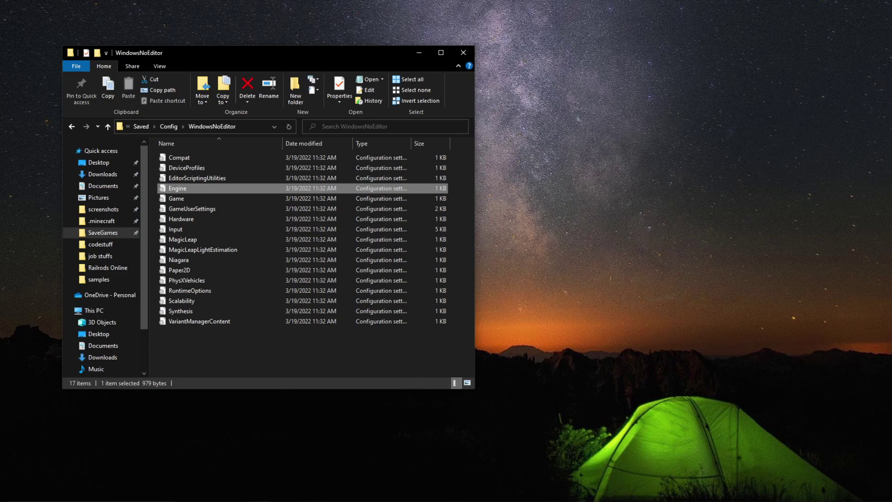
left_click(374, 498)
left_click(354, 479)
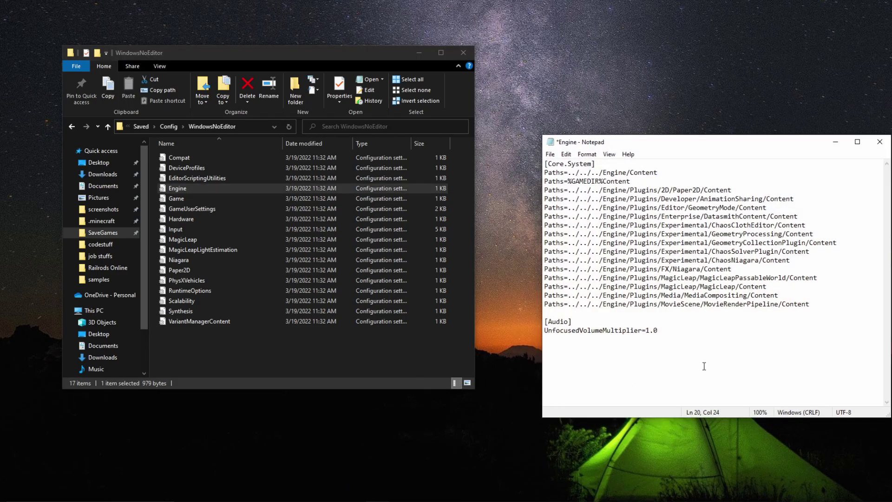
- Check the [Audio] UnfocusedVolumeMultiplier=1.0 lines, then close Engine.ini and save it
left_click(689, 339)
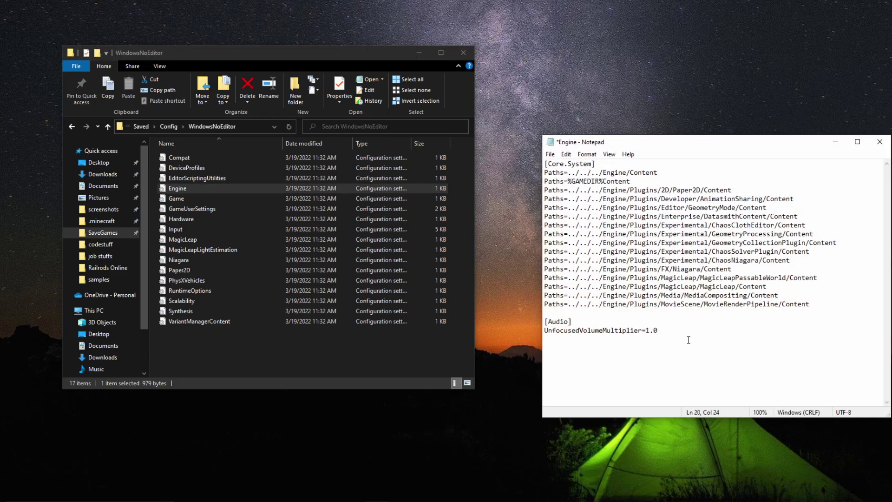
left_click(580, 321)
left_click_drag(659, 330, 643, 357)
left_click(667, 333)
left_click(880, 142)
left_click(434, 261)
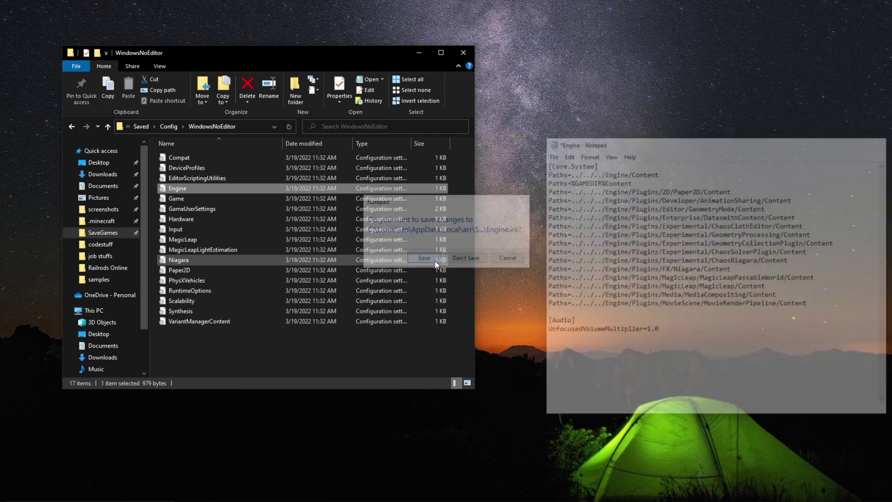
- Close the config folder window and test switching away from the game's main menu
key("alt+F4")
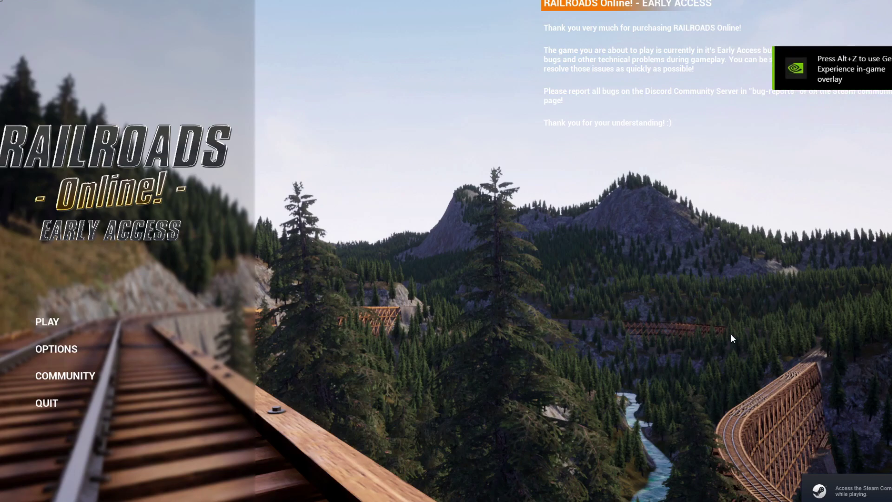
key("super")
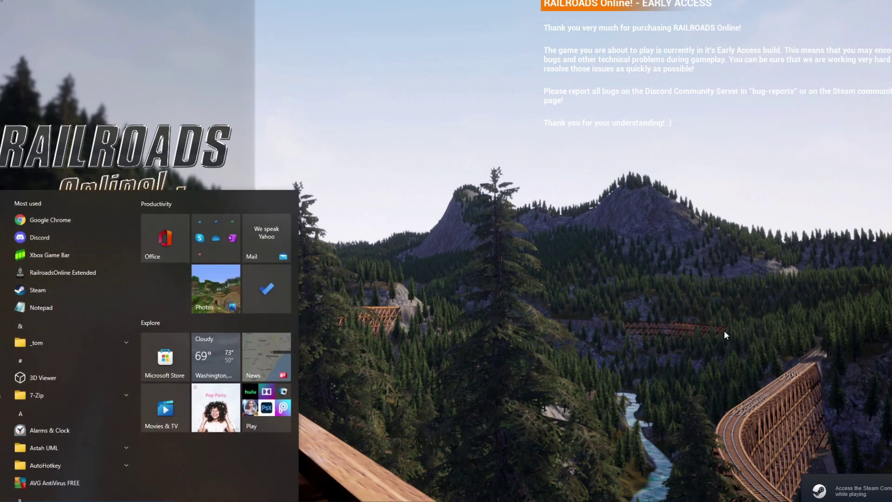
key("super")
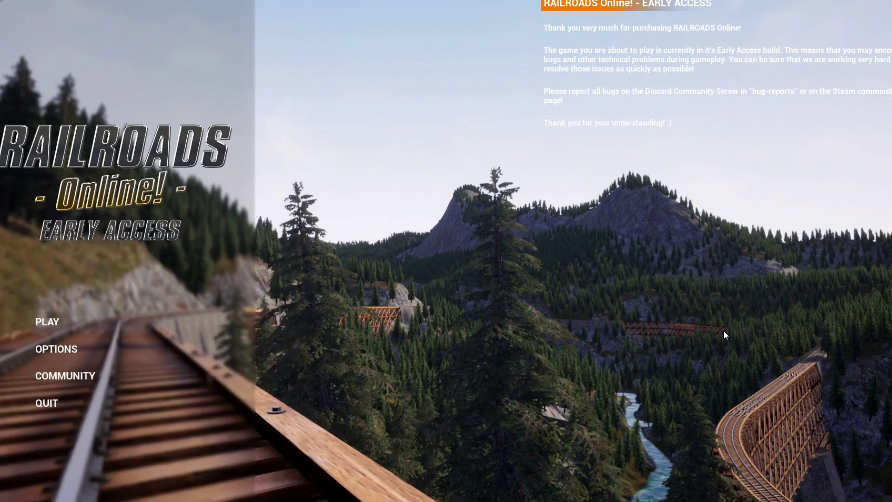
key("super")
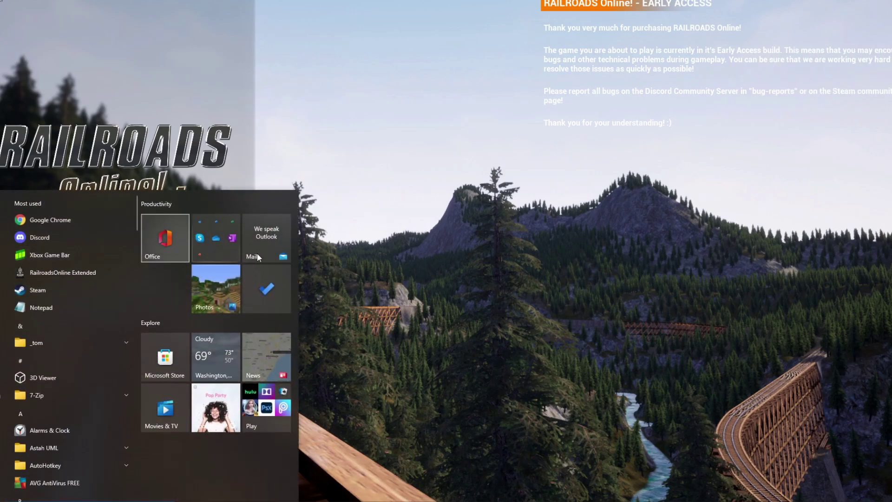
left_click(447, 264)
key("super")
key("super")
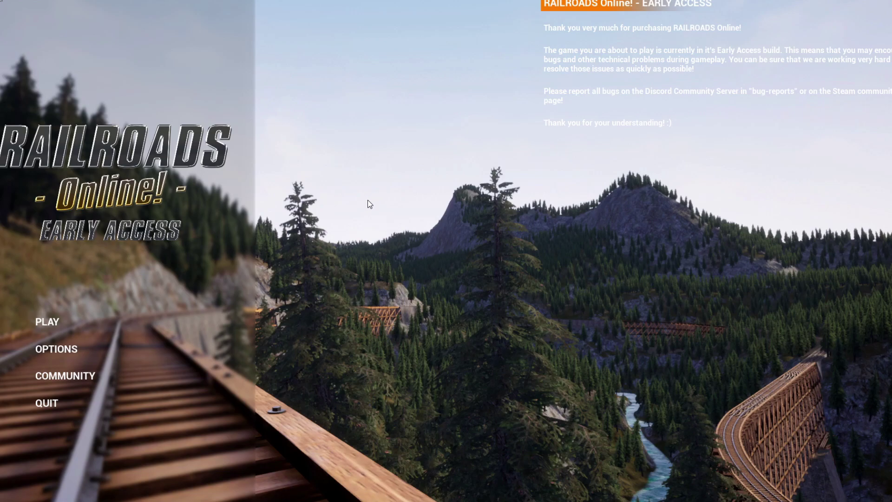
left_click(141, 412)
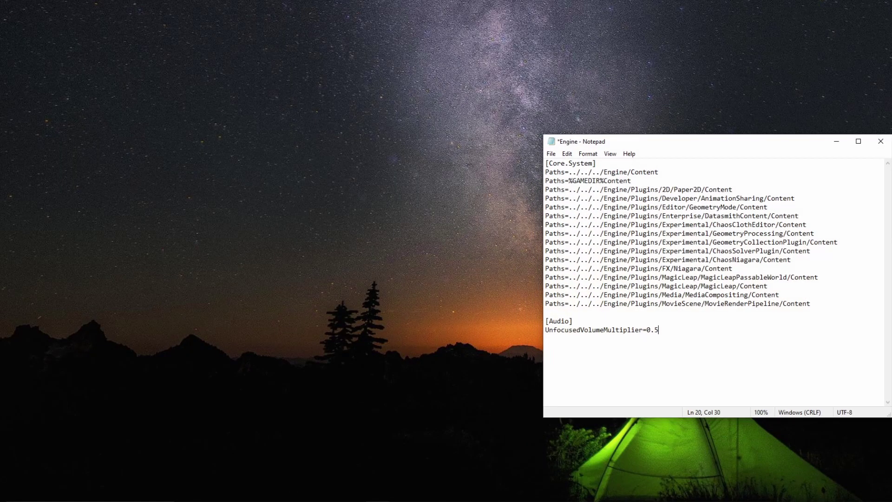
- Close Engine.ini with UnfocusedVolumeMultiplier=0.5 and save the changes
left_click_drag(658, 330, 646, 332)
left_click(645, 342)
left_click(880, 141)
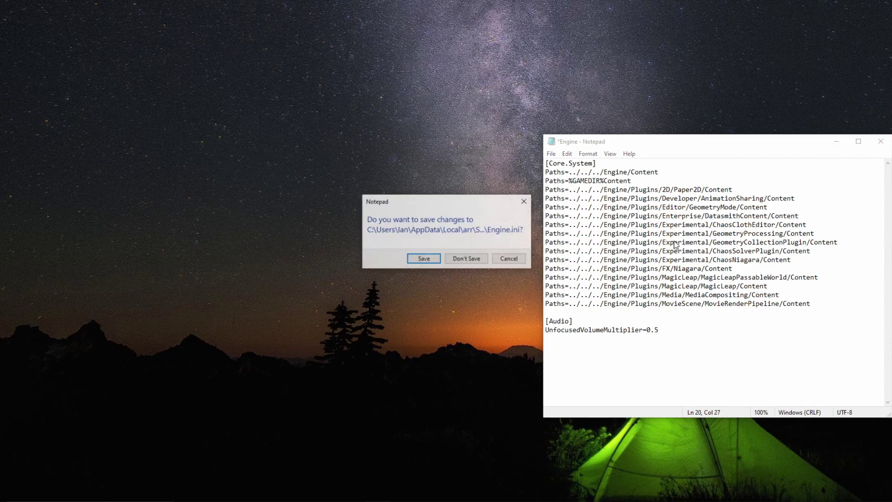
left_click(423, 259)
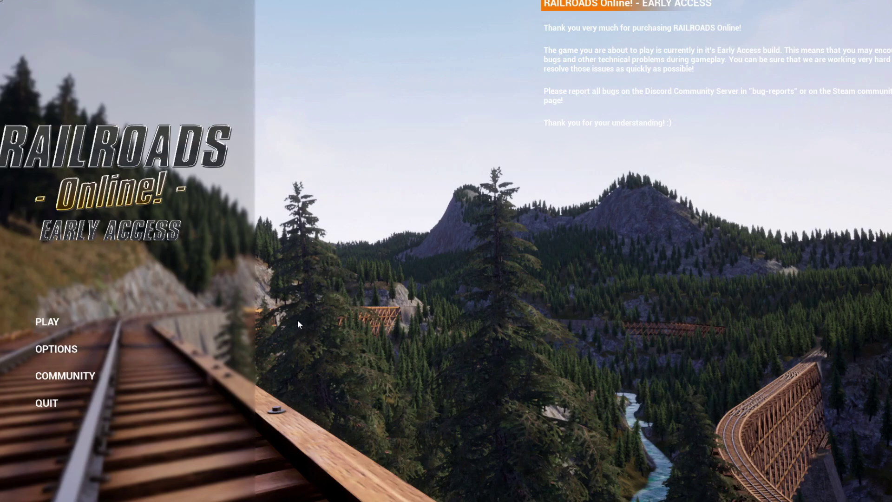
- Quit the game and reopen Engine.ini from Notepad's recent files list
left_click(91, 408)
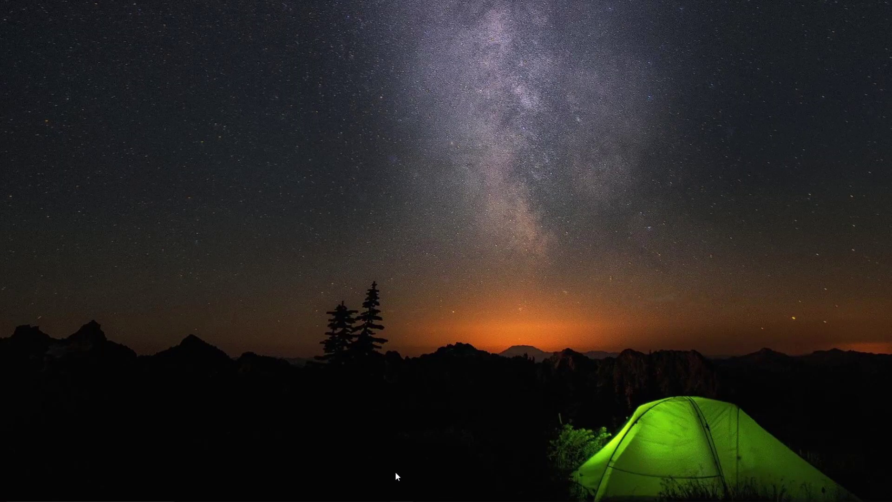
right_click(379, 497)
left_click(370, 259)
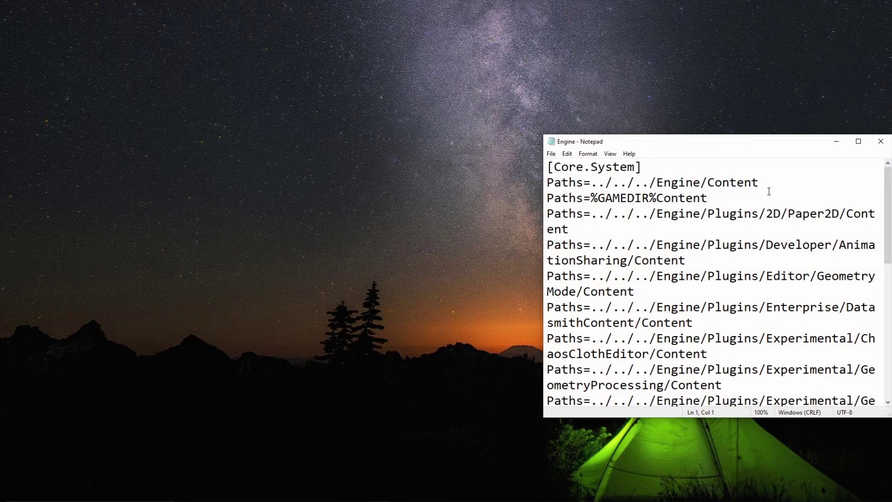
- Set Notepad's font size to 11
left_click(587, 153)
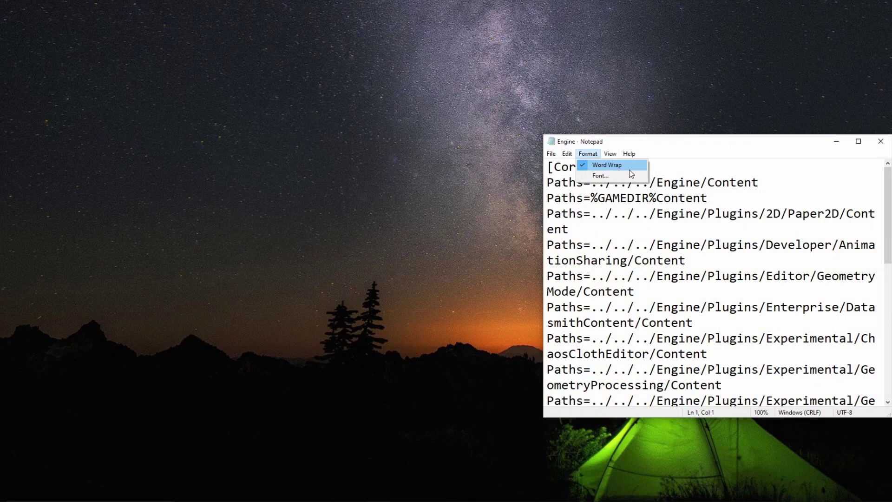
left_click(621, 176)
left_click(743, 242)
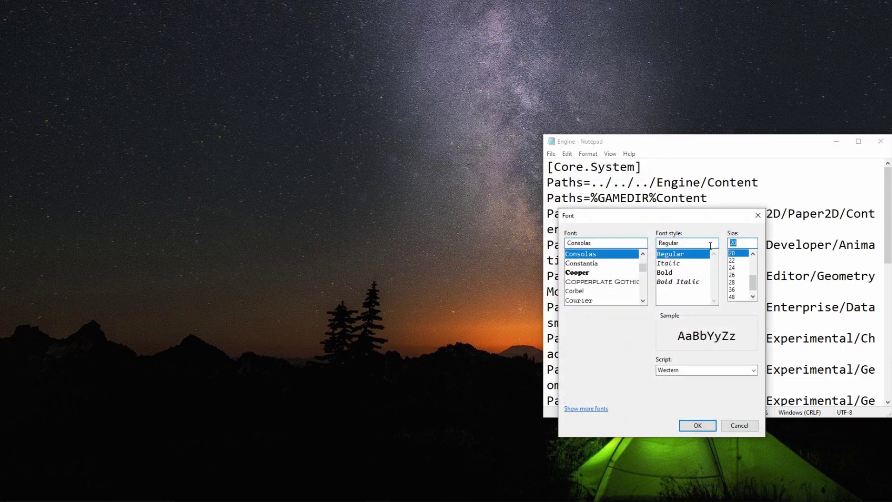
type("11")
key("Return")
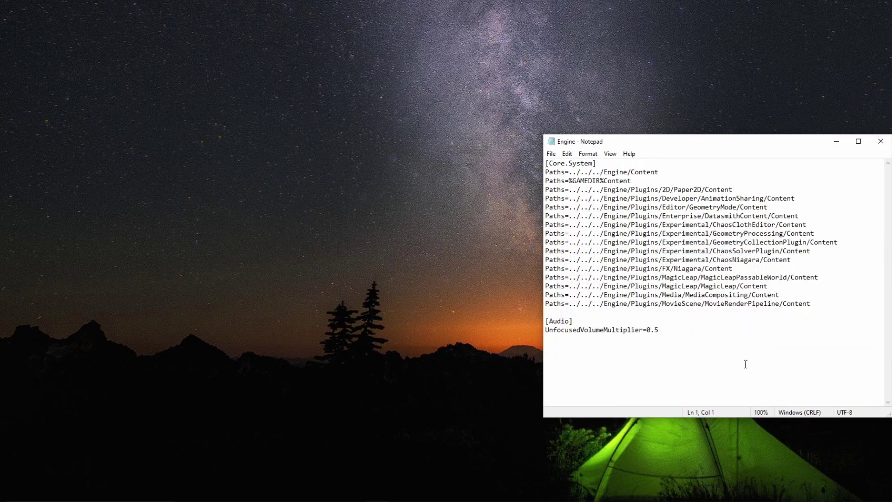
- Change UnfocusedVolumeMultiplier from 0.5 to 1.0 and save Engine.ini on closing
left_click_drag(658, 331, 646, 331)
type("1.0")
left_click(661, 364)
left_click(880, 142)
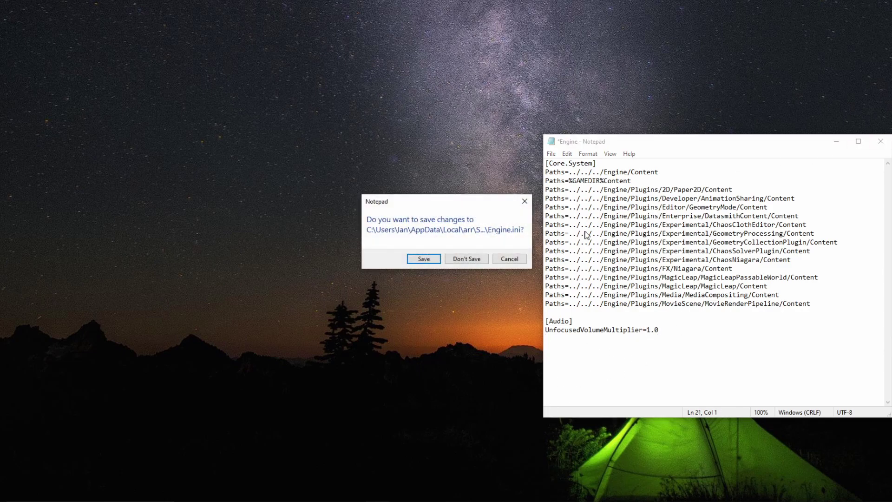
left_click(466, 259)
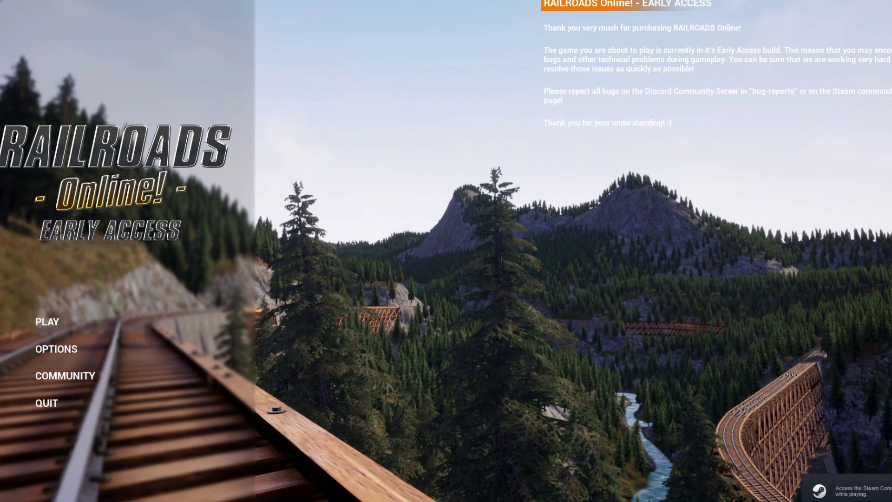
- Toggle the Start menu over the relaunched game and return to its main menu
key("super")
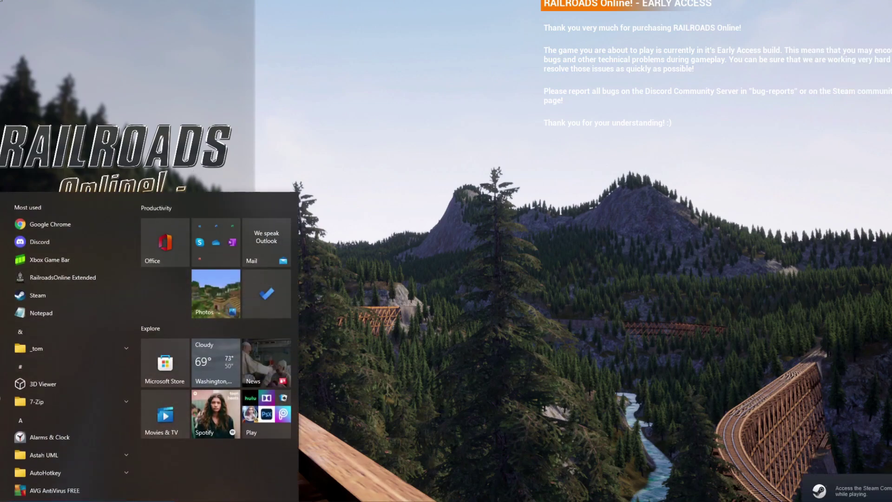
key("super")
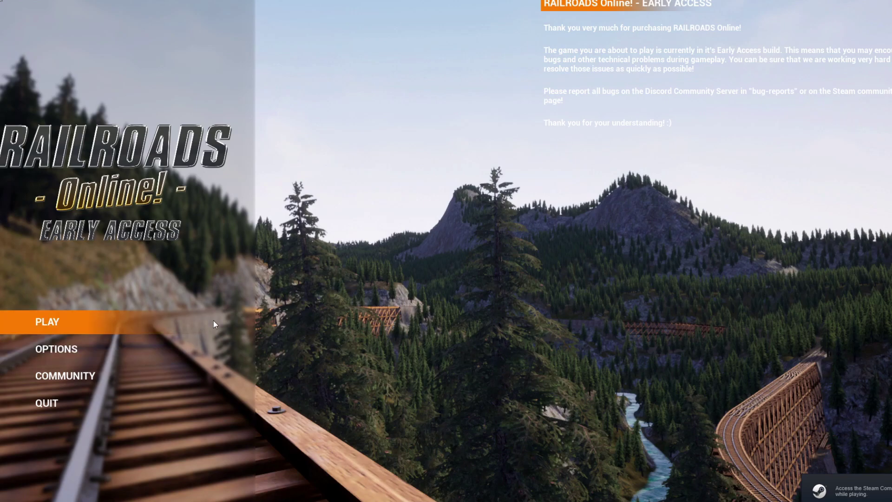